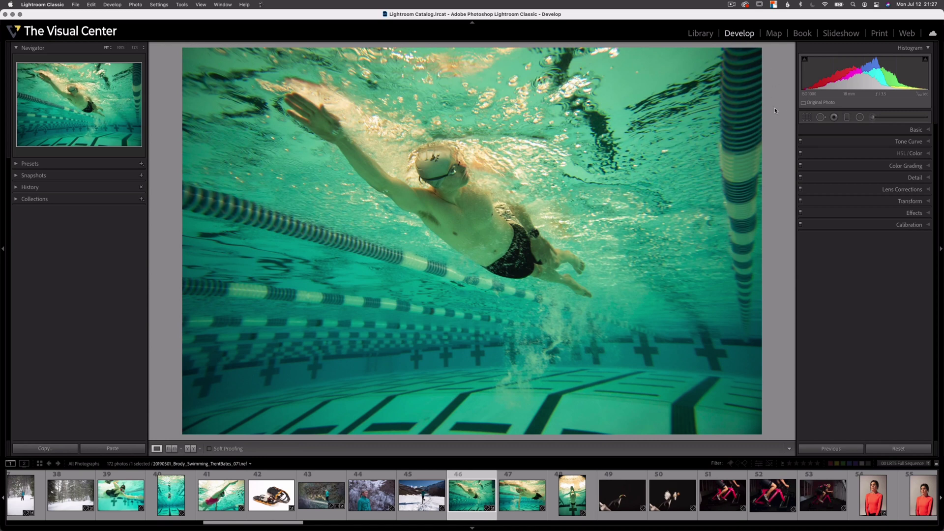
Step: Expand the Basic adjustments, preview the Black & White treatment and return the swimmer photo to Color
left_click(929, 130)
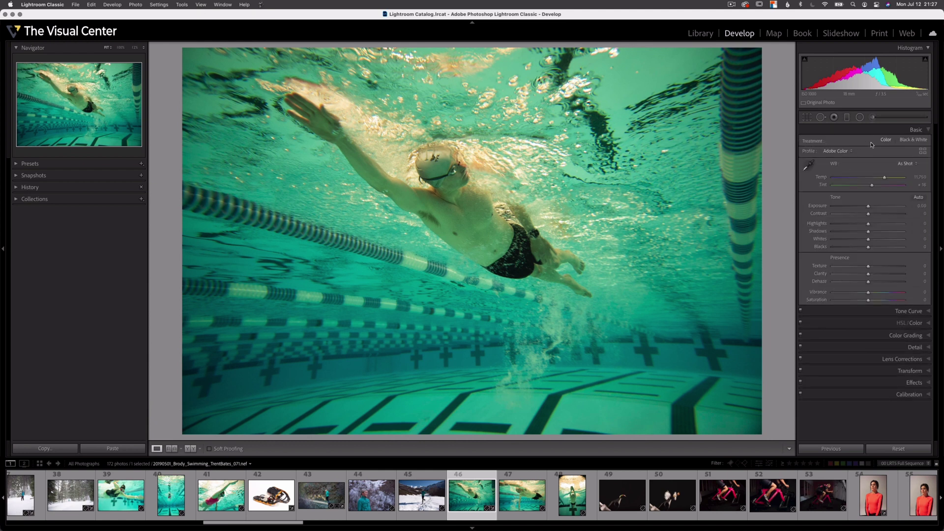
left_click(911, 140)
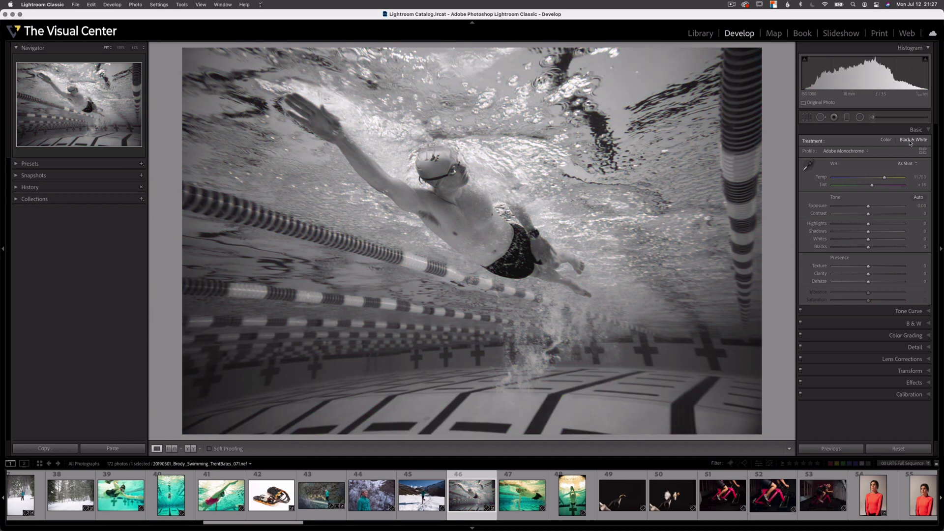
left_click(886, 140)
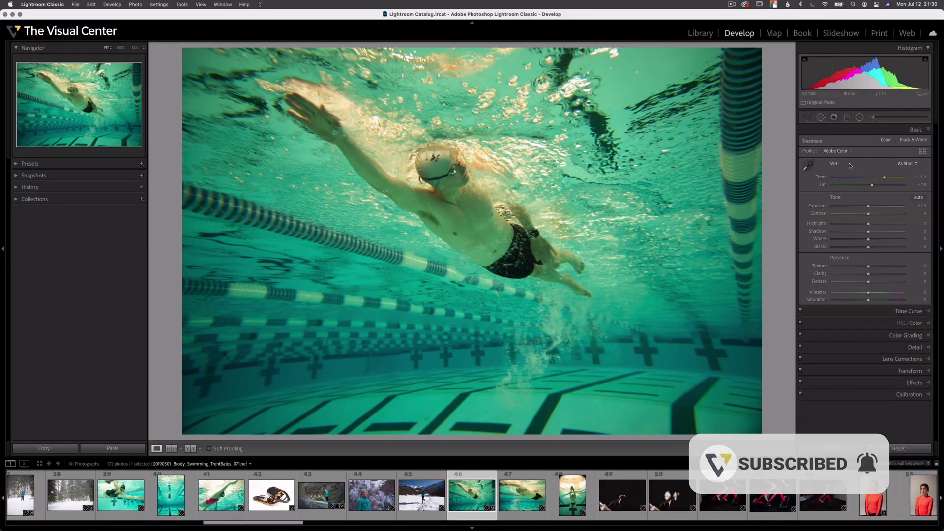
Step: Try the Daylight and Shade white balance presets on the photo and restore the As Shot setting
left_click(913, 164)
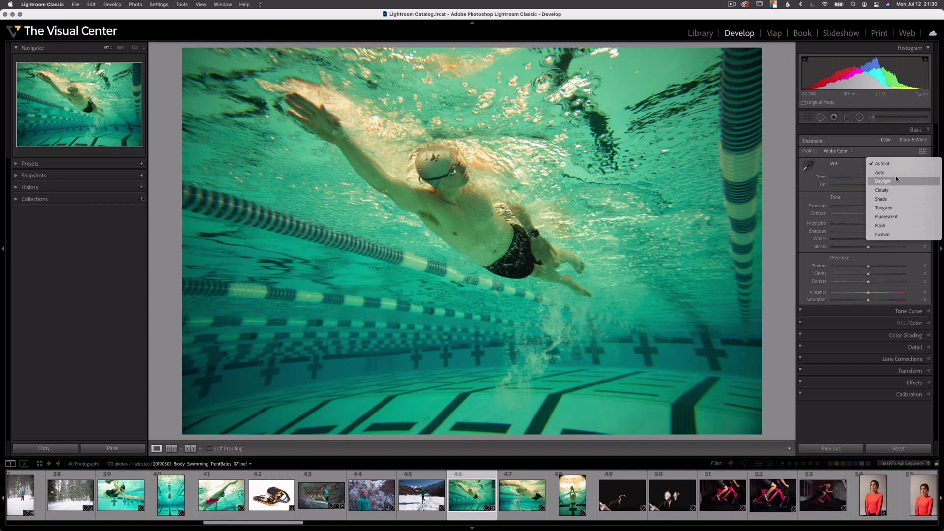
left_click(883, 163)
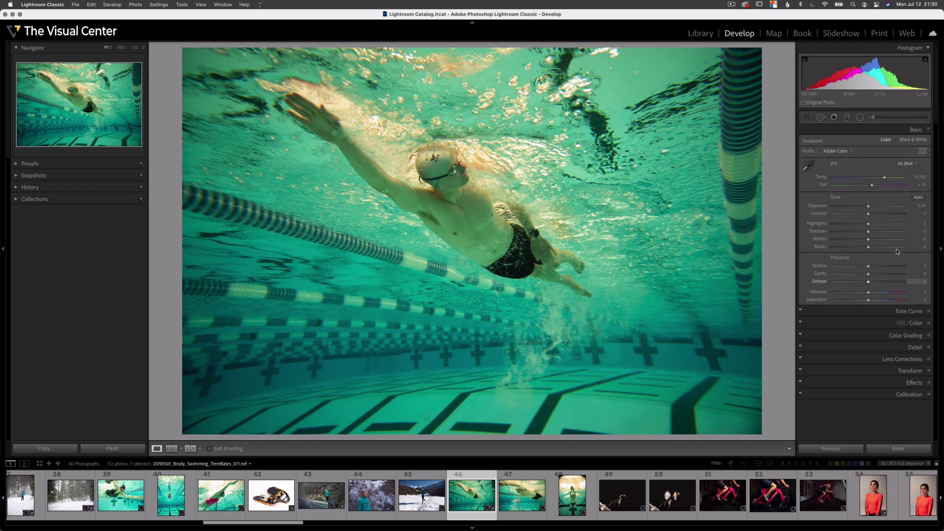
left_click(916, 166)
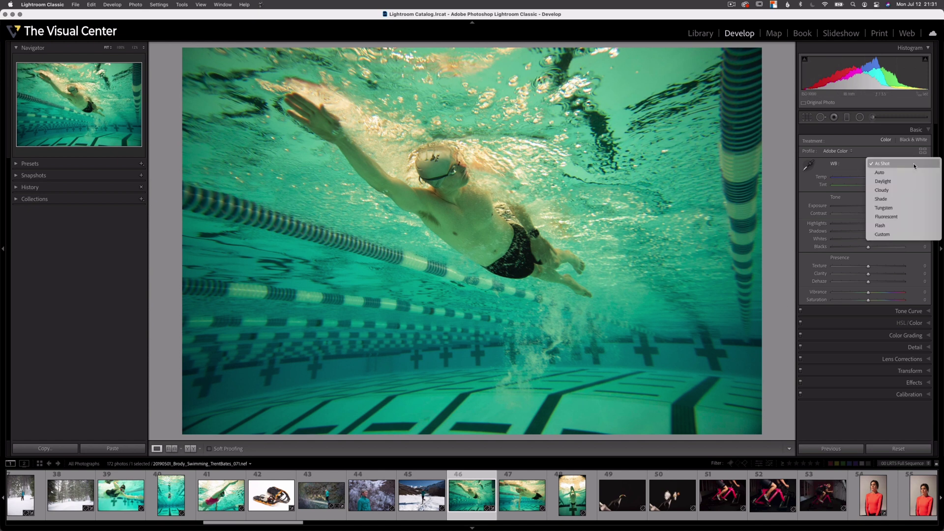
left_click(914, 182)
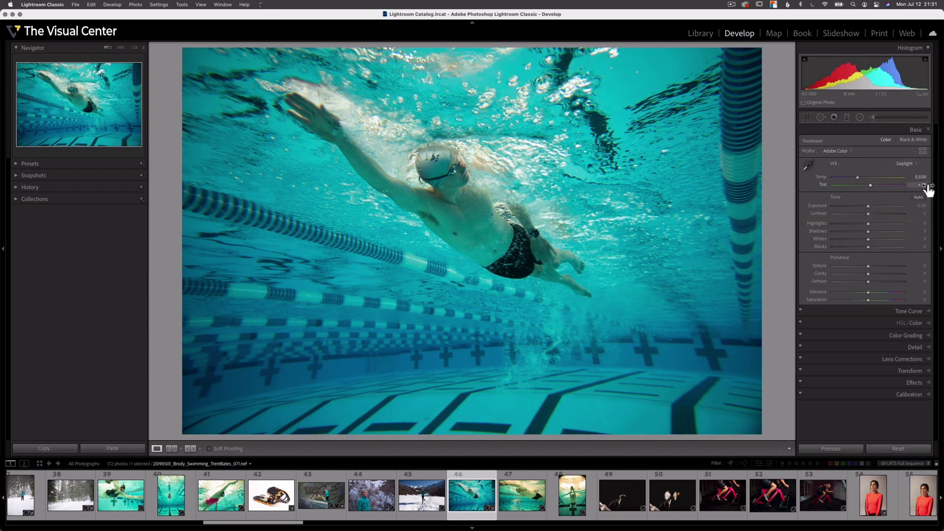
left_click(912, 165)
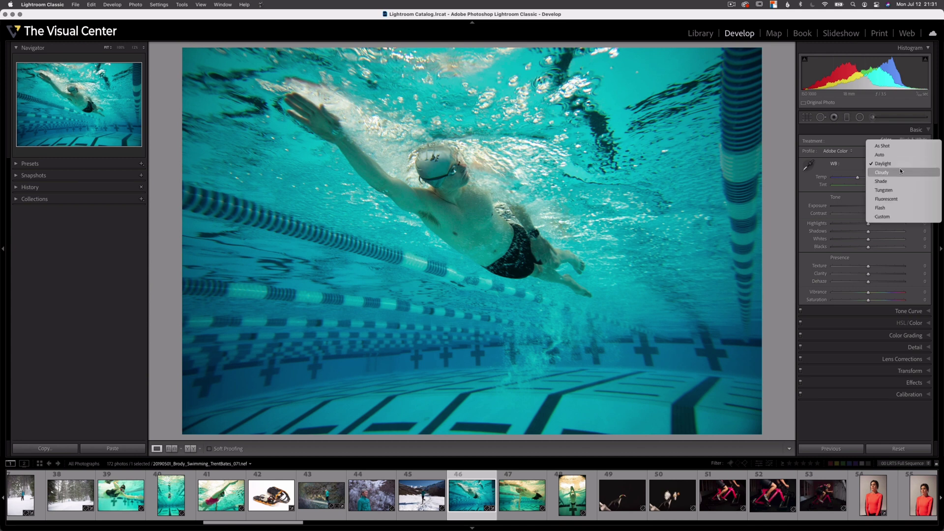
left_click(901, 181)
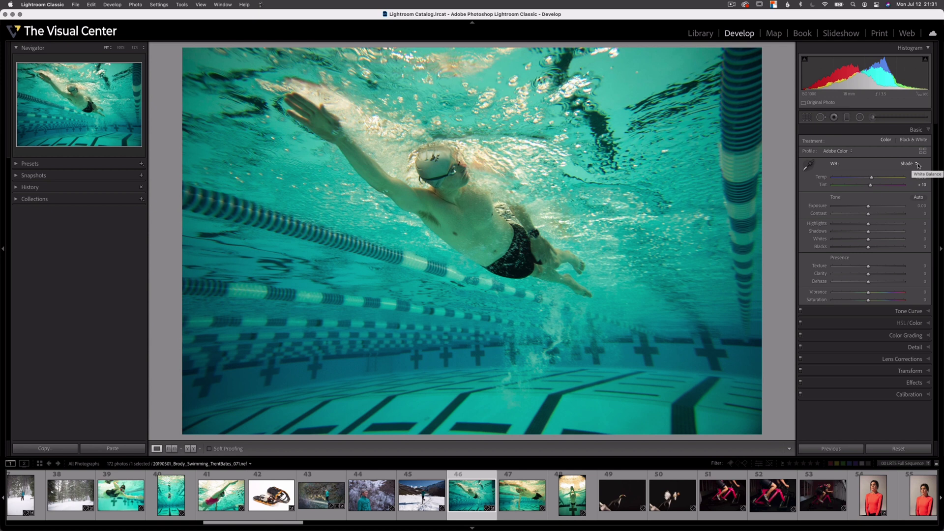
left_click(918, 165)
left_click(912, 129)
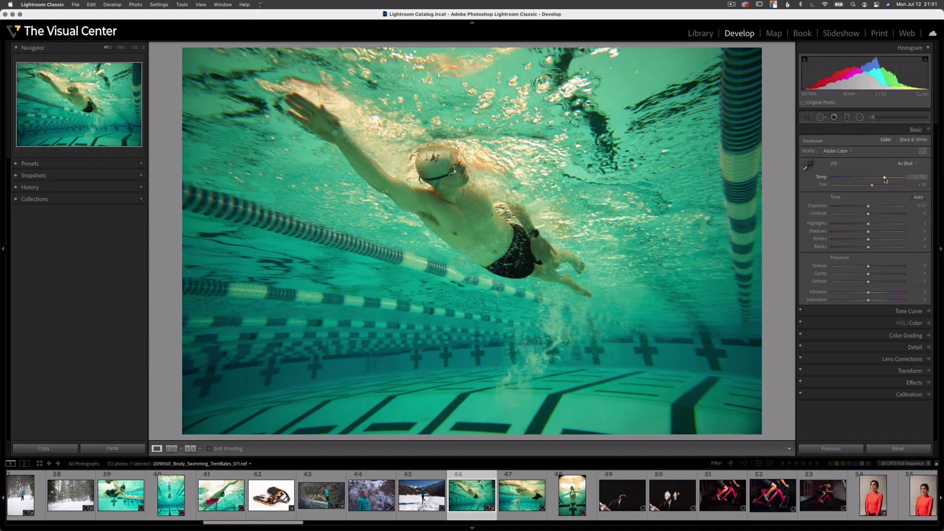
Step: Try adjusting the photo's white balance manually with the Temp and Tint values
mouse_move(885, 179)
left_mouse_down()
mouse_move(830, 182)
mouse_move(915, 181)
mouse_move(885, 178)
left_mouse_up()
mouse_move(872, 187)
left_mouse_down()
mouse_move(854, 187)
mouse_move(885, 187)
left_mouse_up()
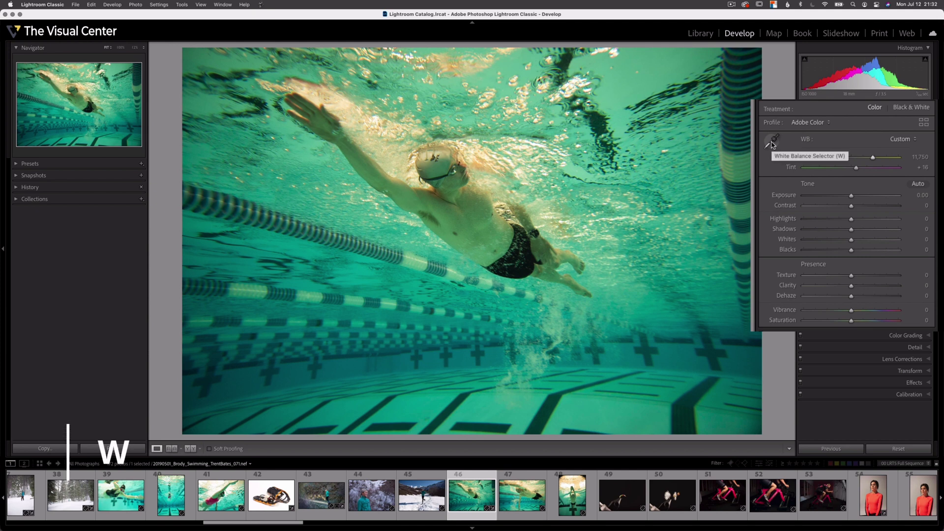
Step: Try the White Balance Selector on the pool floor, the vertical lane line, beside the swimmer's back and around the black trunks
left_click(772, 144)
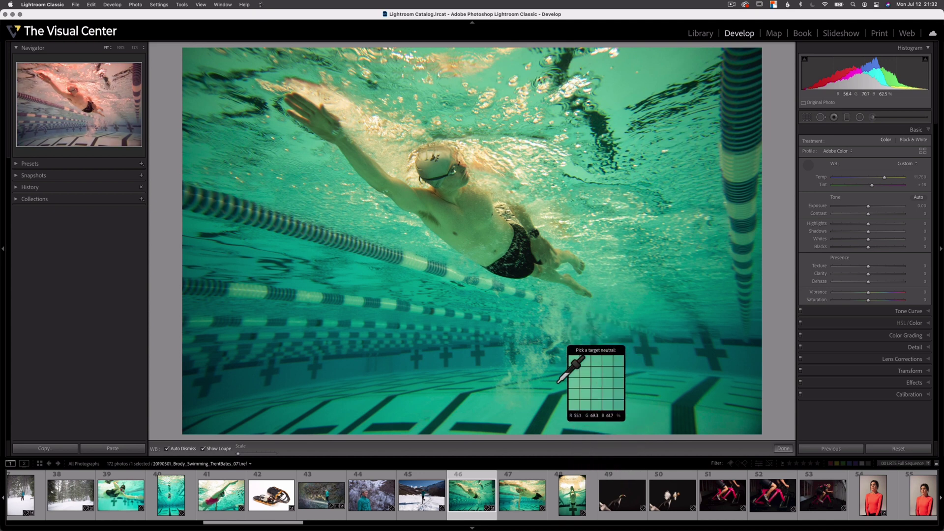
left_click(575, 415)
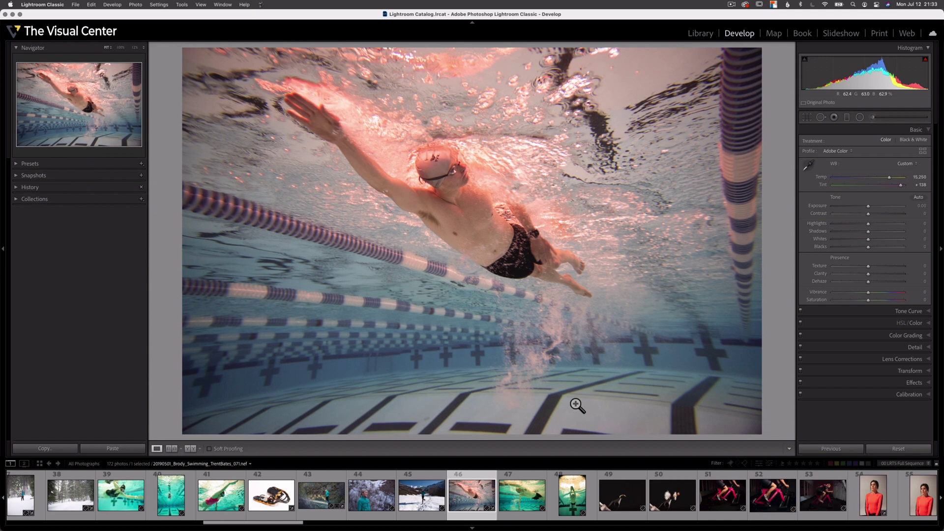
left_click(812, 169)
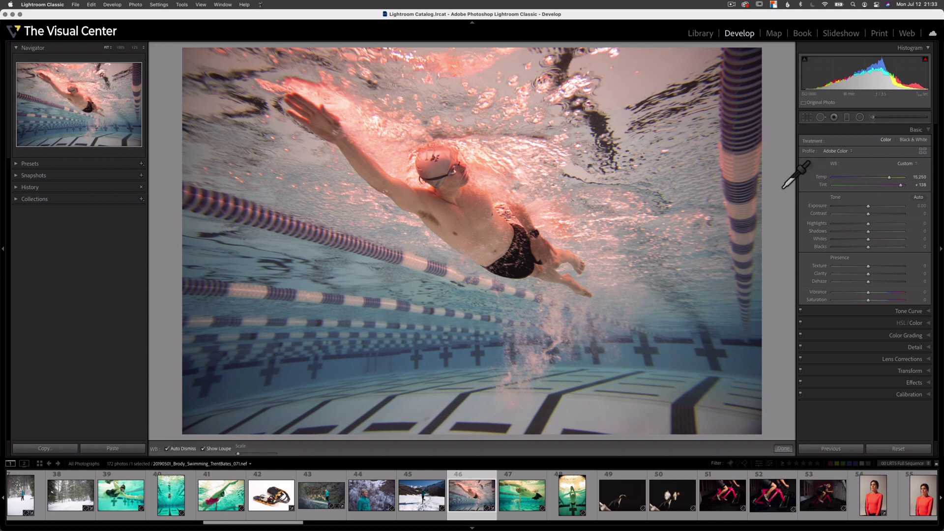
left_click(741, 170)
left_click(812, 168)
left_click(527, 214)
left_click(809, 165)
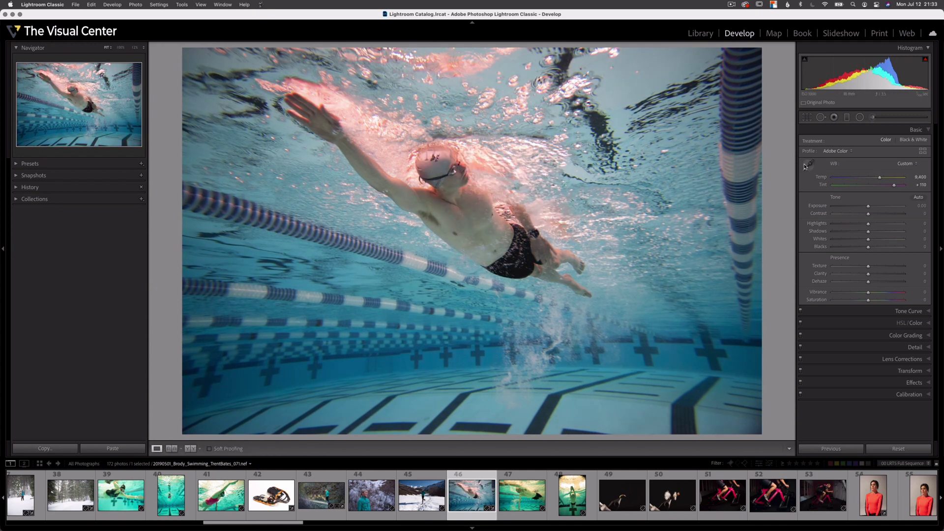
left_click(517, 288)
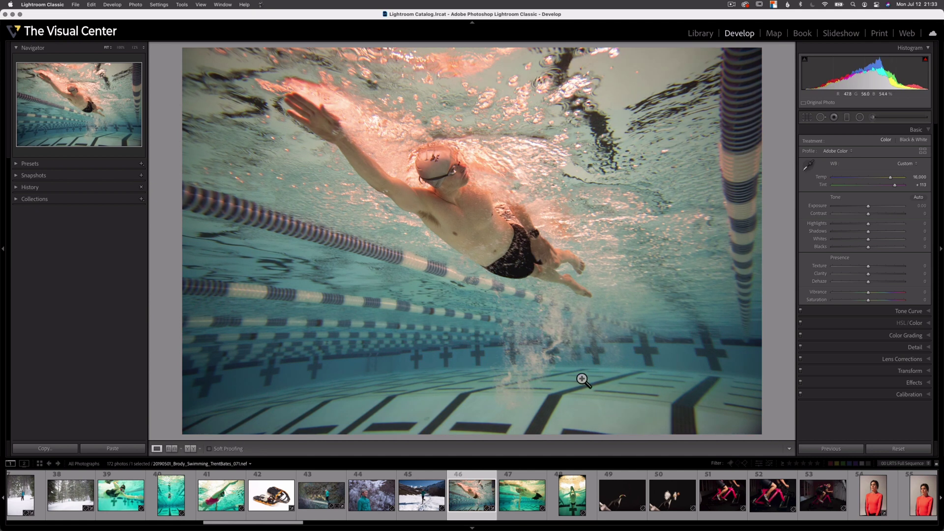
Step: Resample the neutral target from the pale pool floor, the vertical lane line and the swimmer's black trunks
key("w")
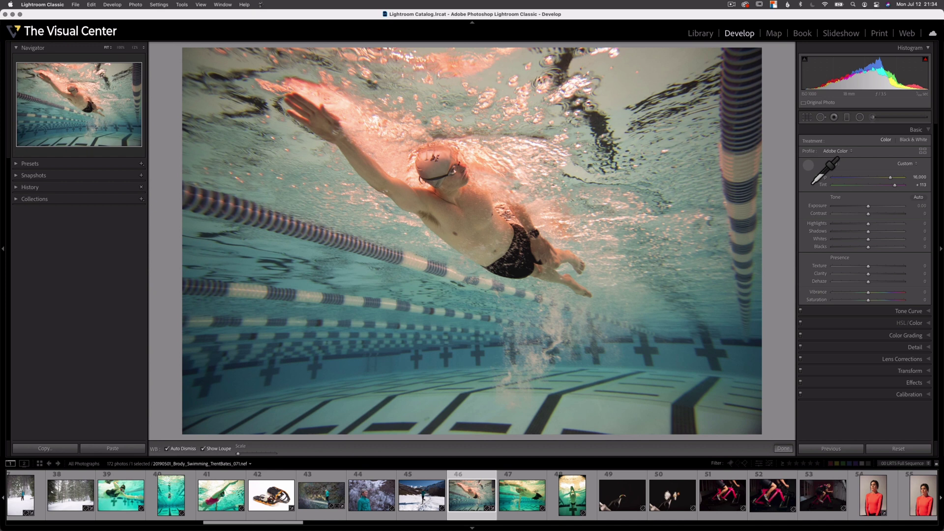
left_click(584, 416)
left_click(808, 165)
left_click(773, 168)
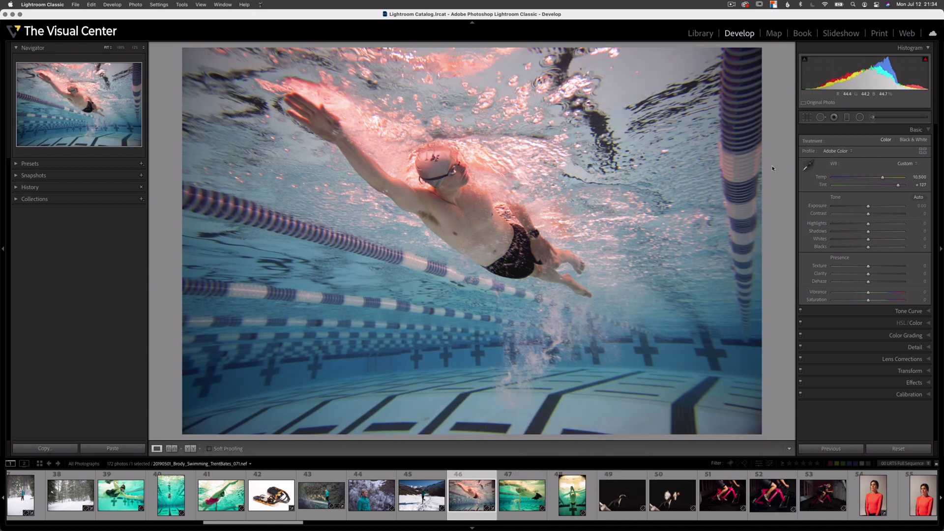
left_click(809, 168)
left_click(522, 280)
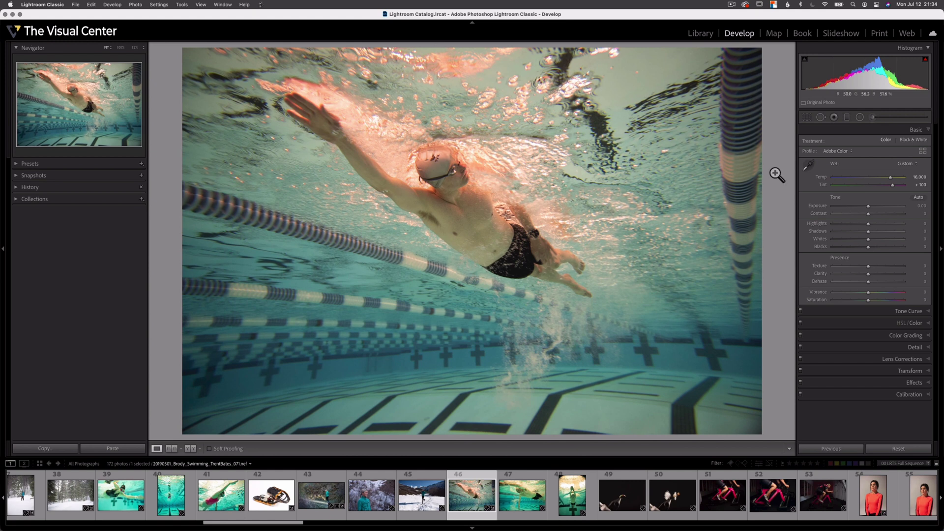
Step: Turn off Auto Dismiss for the White Balance Selector, sample several lane line, trunks and pool floor spots, and put the selector away
left_click(808, 167)
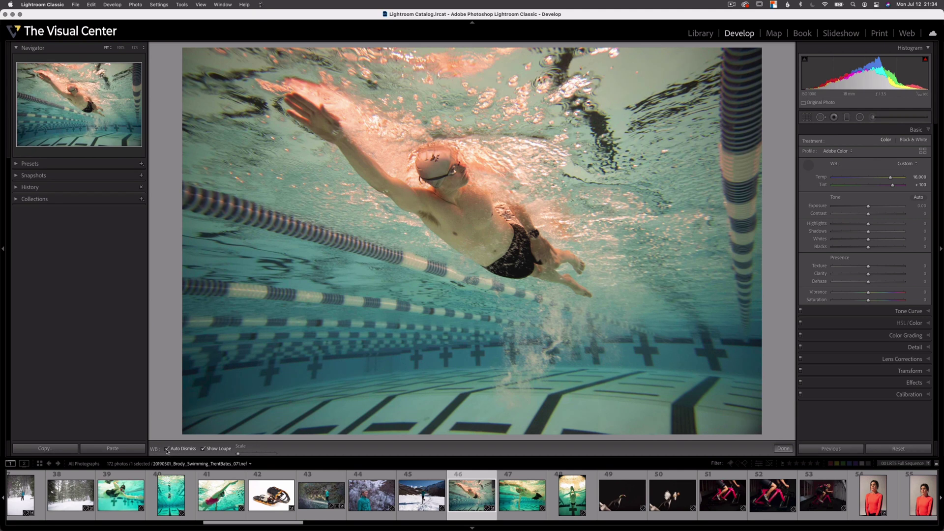
left_click(431, 268)
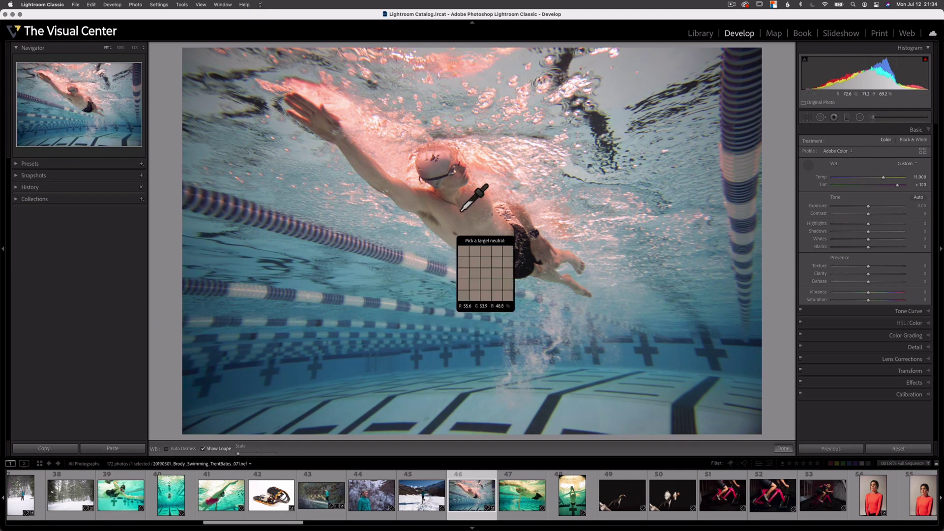
left_click(514, 274)
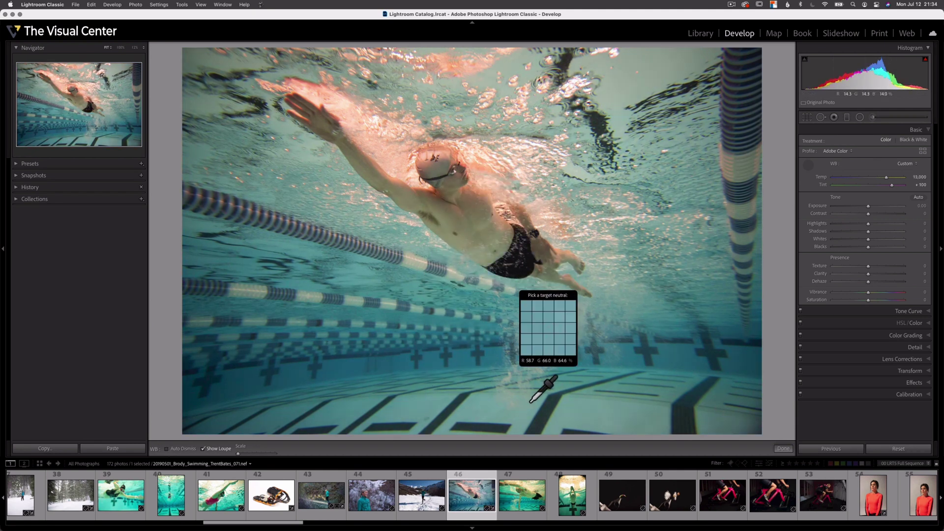
left_click(588, 410)
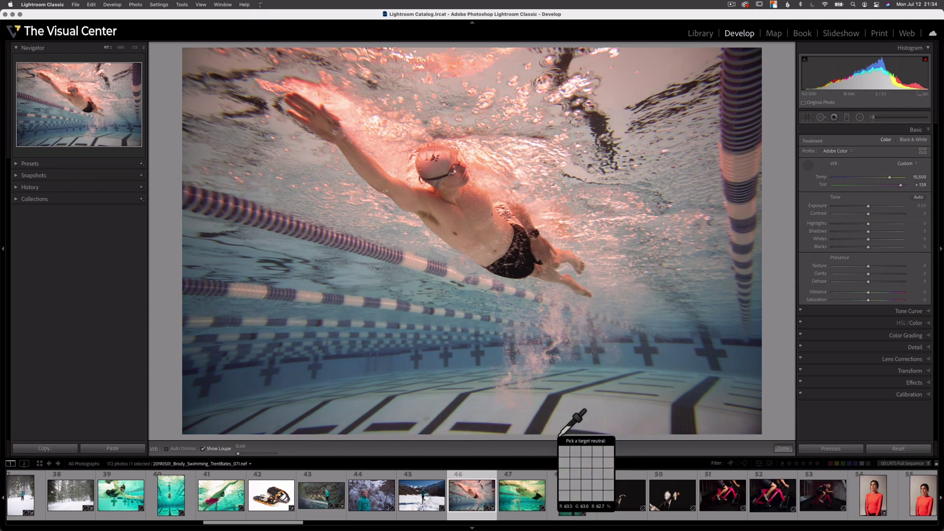
left_click(724, 192)
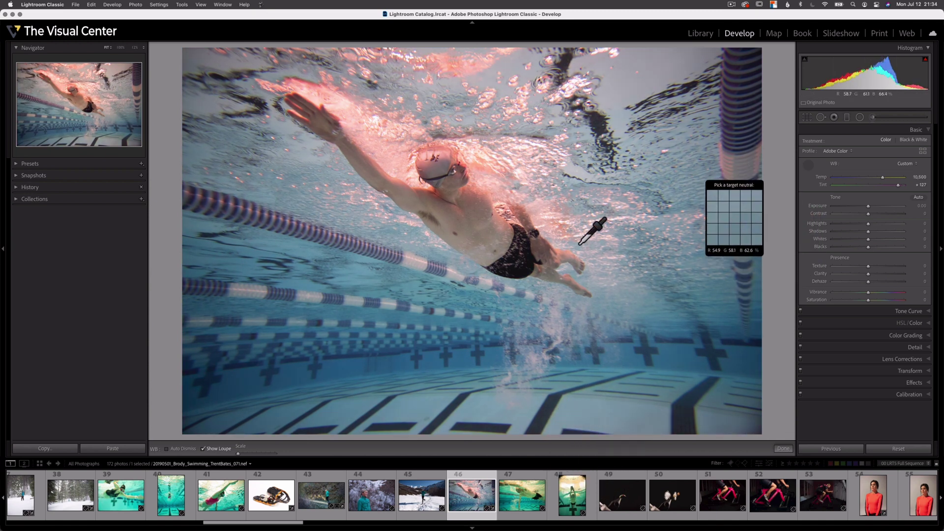
left_click(537, 428)
left_click(590, 417)
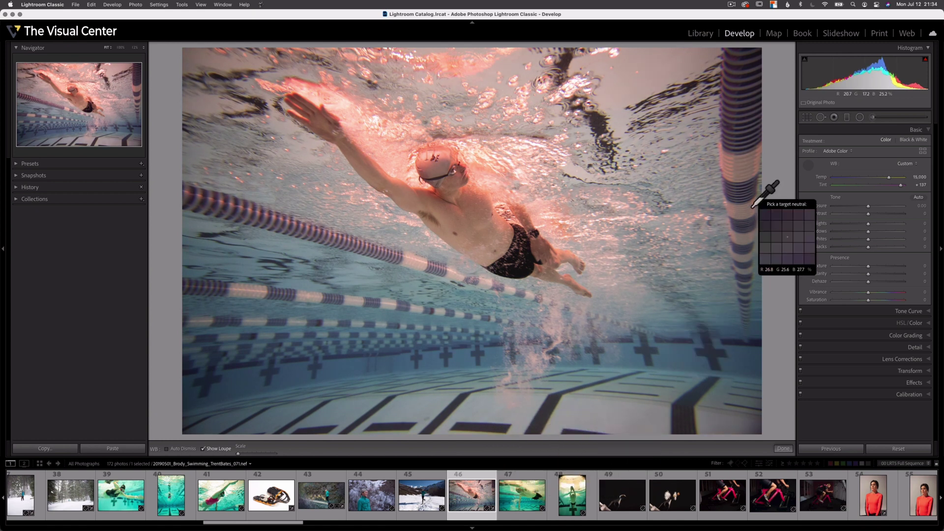
left_click(719, 189)
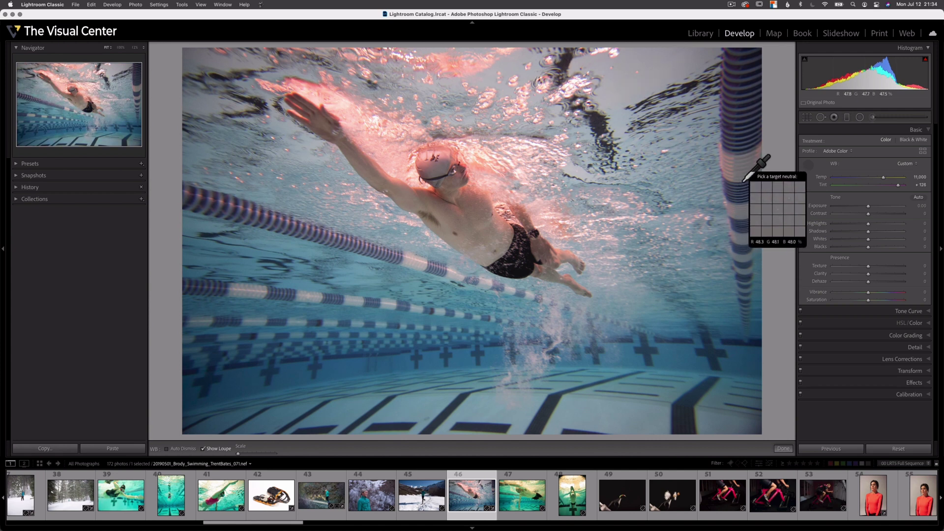
left_click(809, 165)
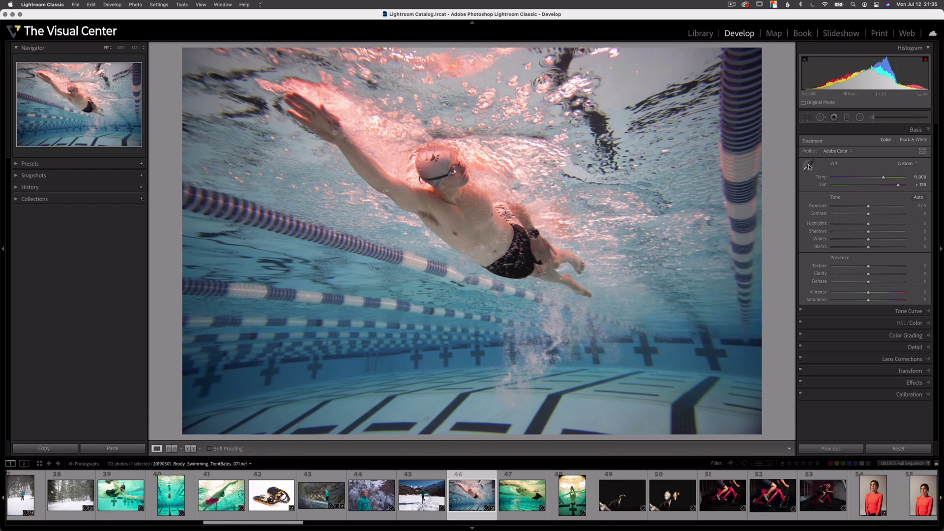
Step: Try a finer White Balance Selector loupe grid, restore its scale, and sample the light section of the vertical lane line as neutral
left_click(809, 166)
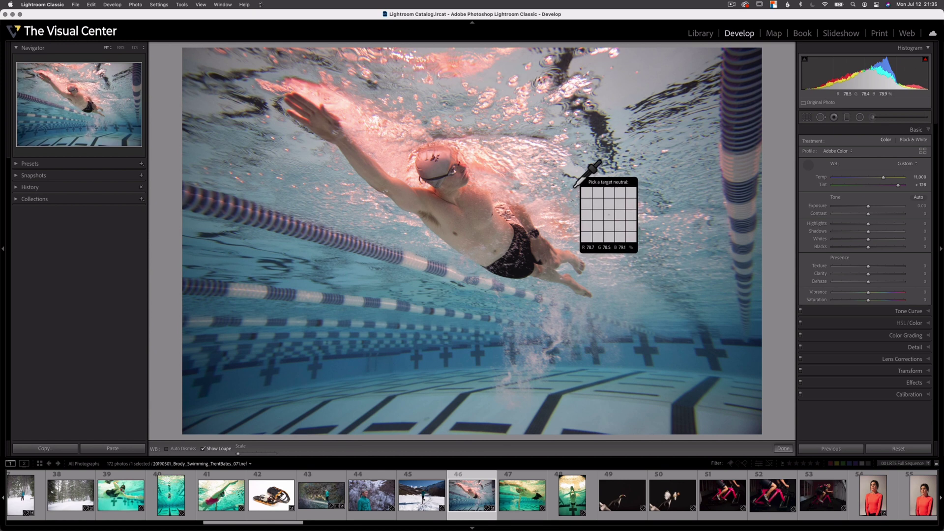
left_click_drag(238, 453, 275, 455)
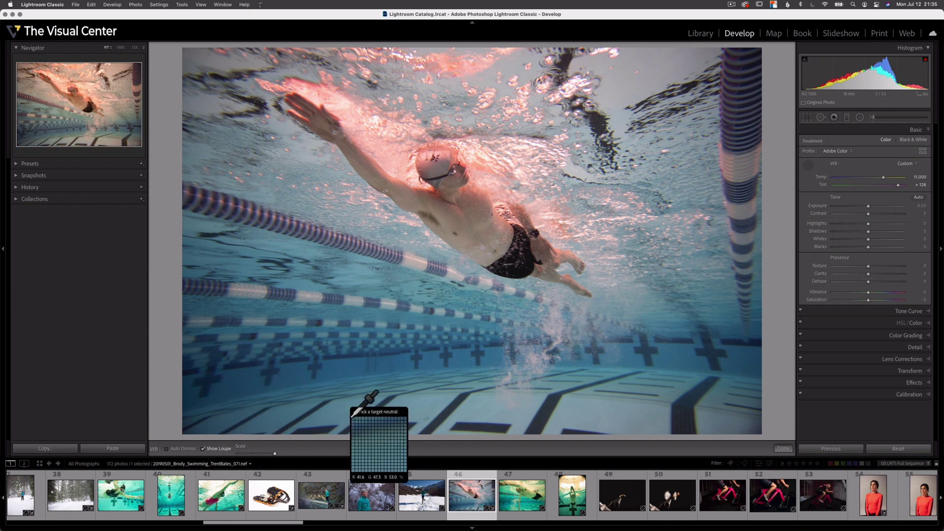
left_click(528, 288)
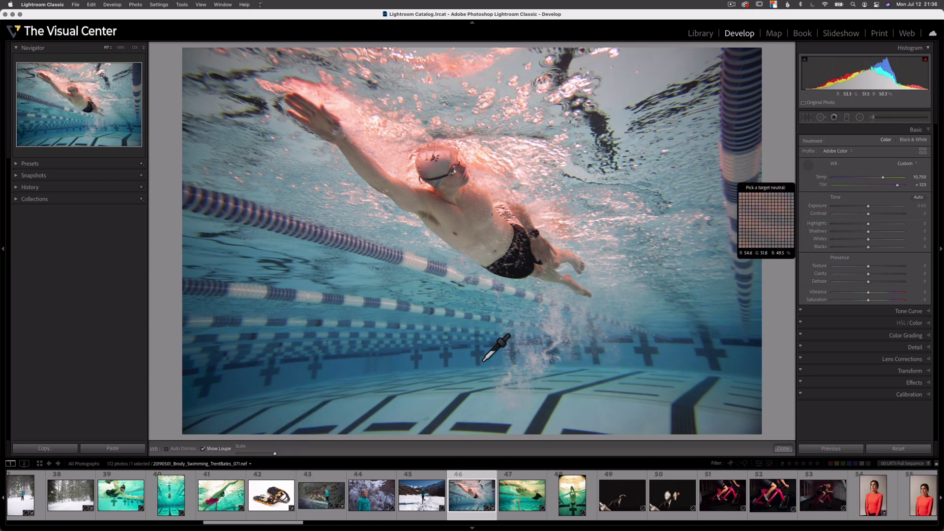
left_click(275, 455)
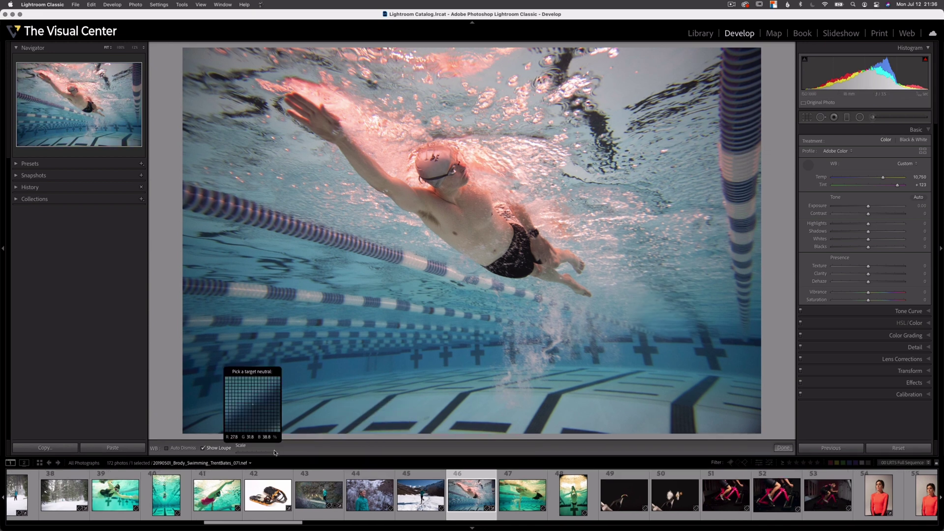
left_click_drag(276, 455, 239, 455)
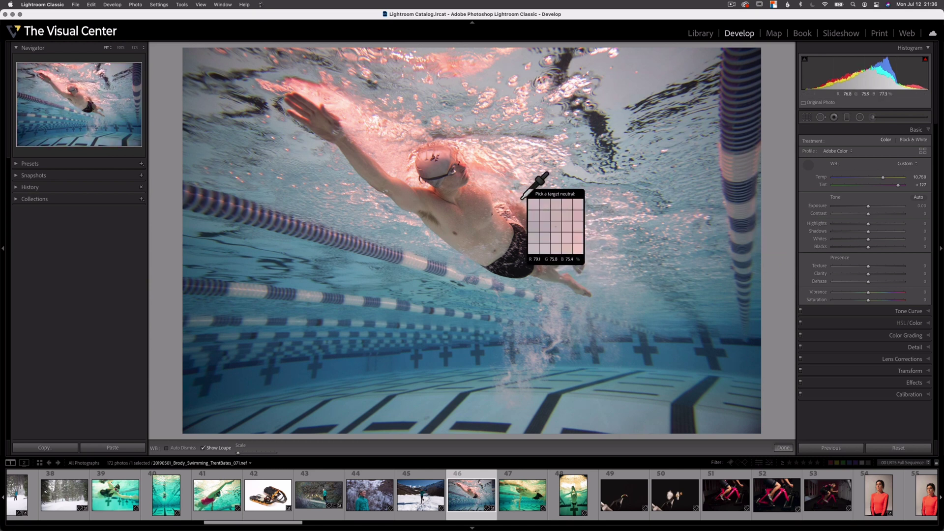
left_click(737, 190)
left_click(806, 169)
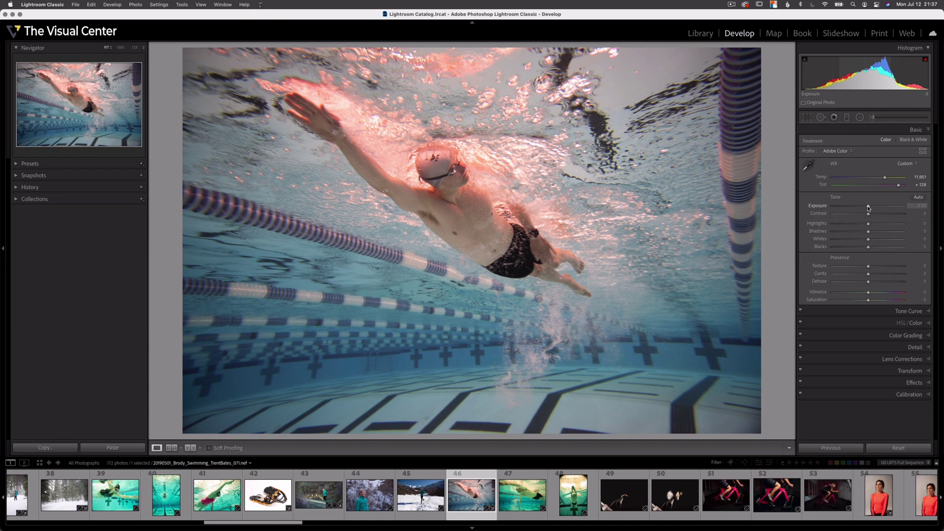
Step: Raise the photo's Exposure to +1.00
left_click_drag(868, 207, 876, 207)
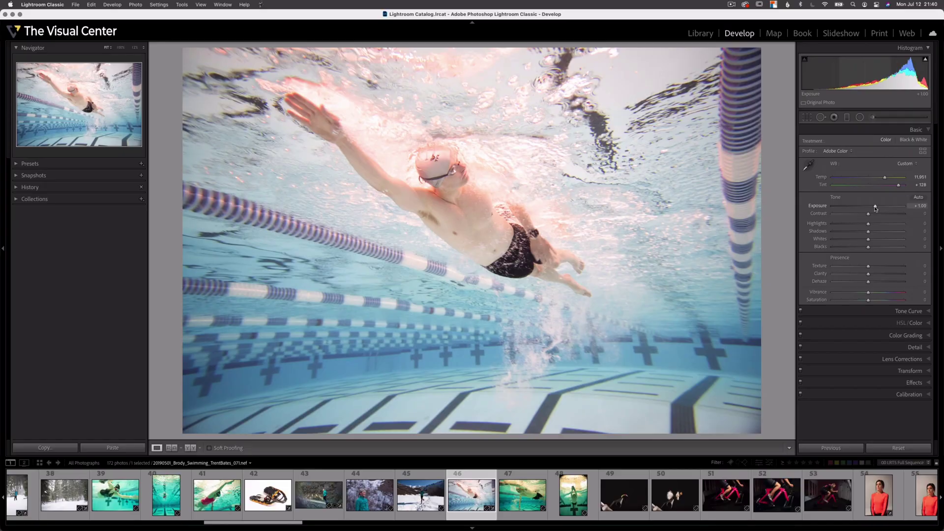
mouse_move(876, 208)
left_mouse_down()
mouse_move(889, 210)
mouse_move(847, 211)
mouse_move(875, 211)
left_mouse_up()
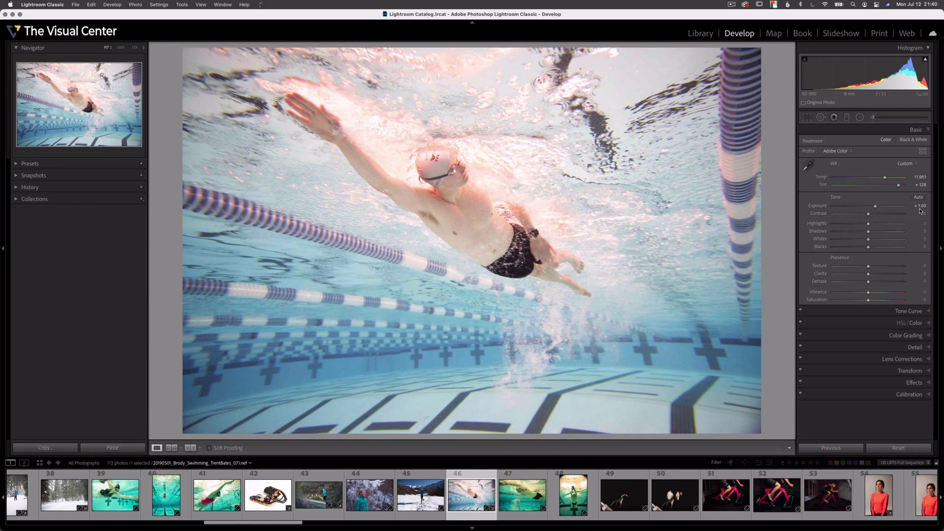
Step: Try the extremes of Exposure at +5.00 and Contrast at +100, and restore both to zero
left_click_drag(876, 209, 904, 209)
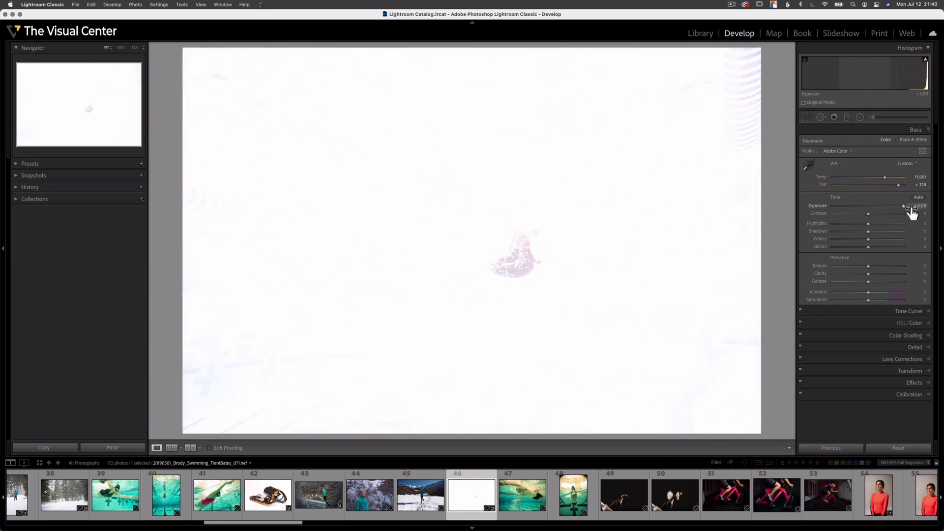
left_click_drag(913, 213, 869, 209)
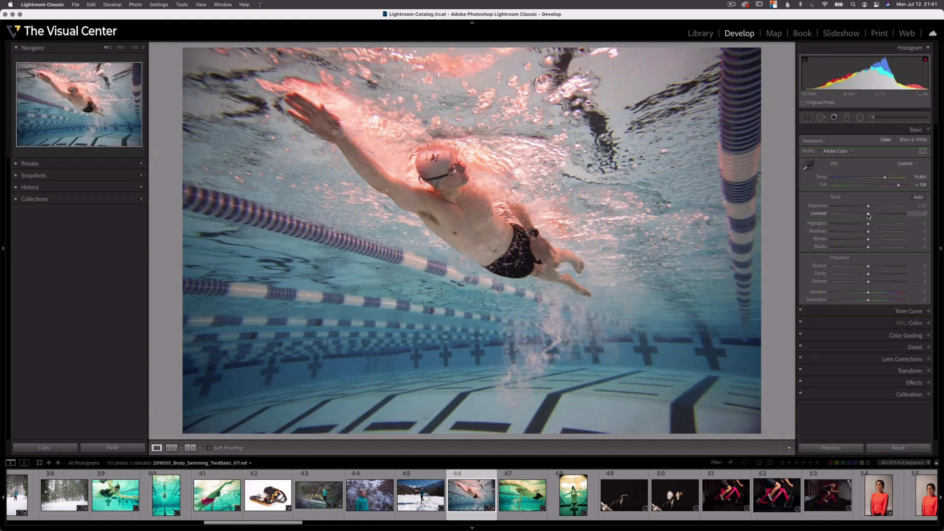
left_click_drag(869, 216, 900, 215)
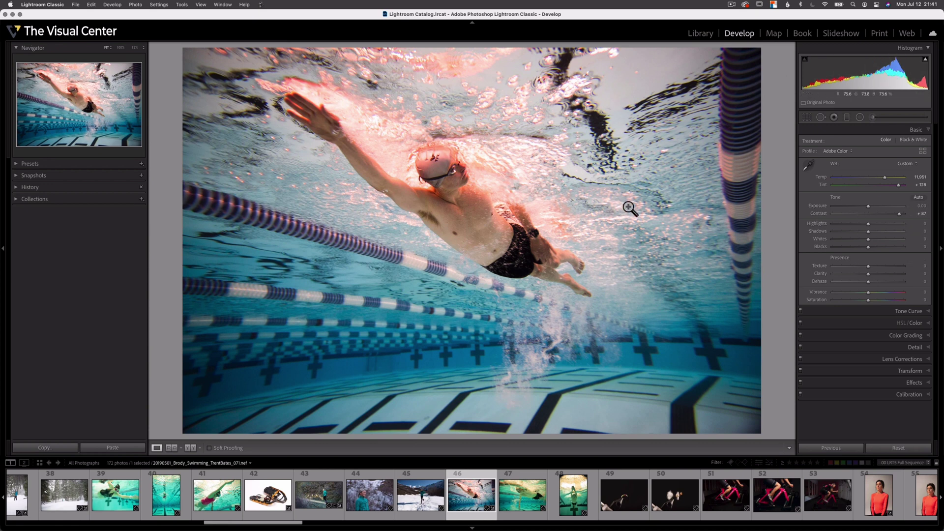
mouse_move(900, 215)
left_mouse_down()
mouse_move(870, 217)
mouse_move(904, 215)
left_mouse_up()
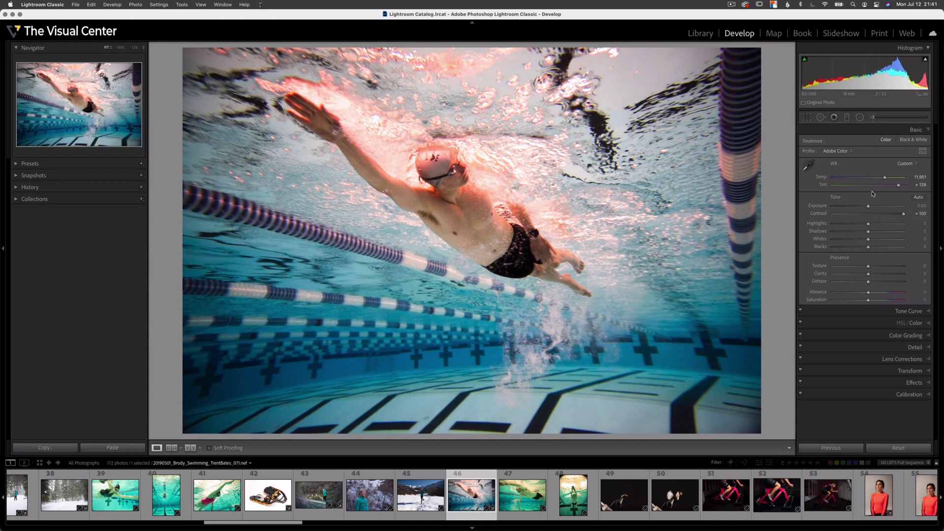
double_click(903, 214)
Step: Set the swimmer photo's Exposure to +0.50 and its Contrast to +41
left_click_drag(869, 208, 873, 208)
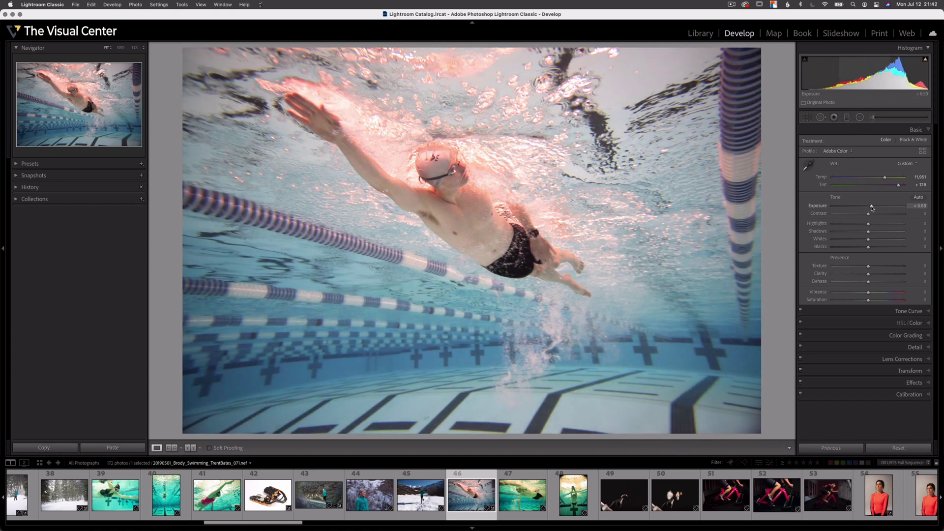
left_click_drag(869, 215, 882, 217)
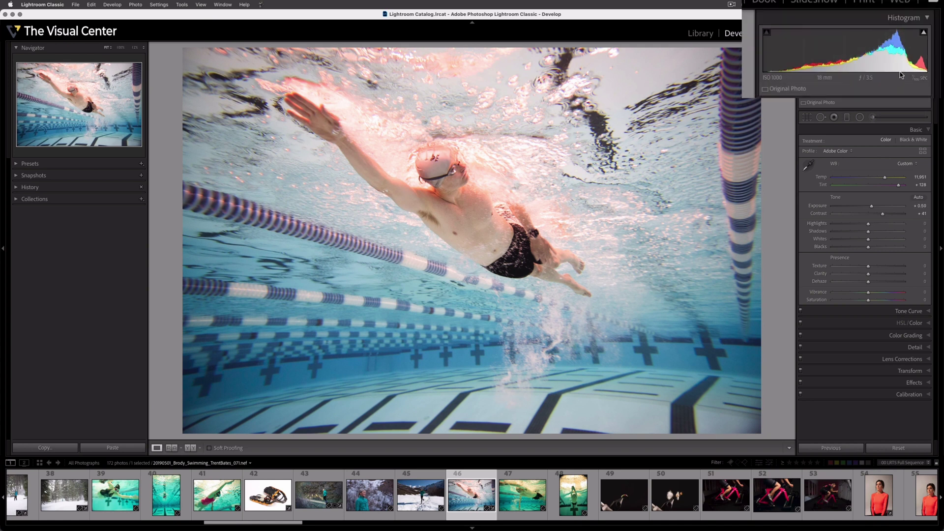
Step: Try adjusting Highlights directly in the histogram and with its slider, and return Highlights to zero
left_click_drag(900, 75, 902, 73)
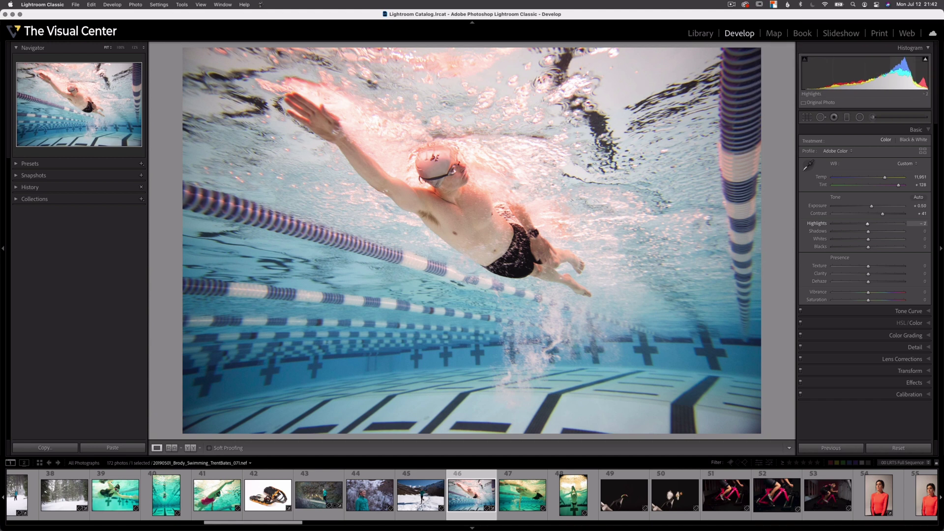
left_click_drag(902, 73, 911, 73)
left_click_drag(868, 226, 919, 227)
key("super+z")
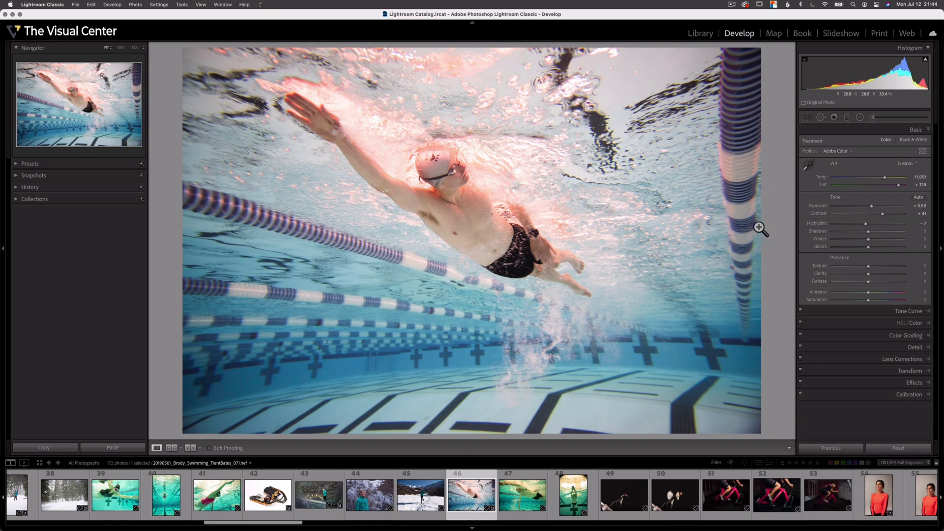
mouse_move(872, 226)
left_mouse_down()
mouse_move(901, 226)
mouse_move(887, 226)
left_mouse_up()
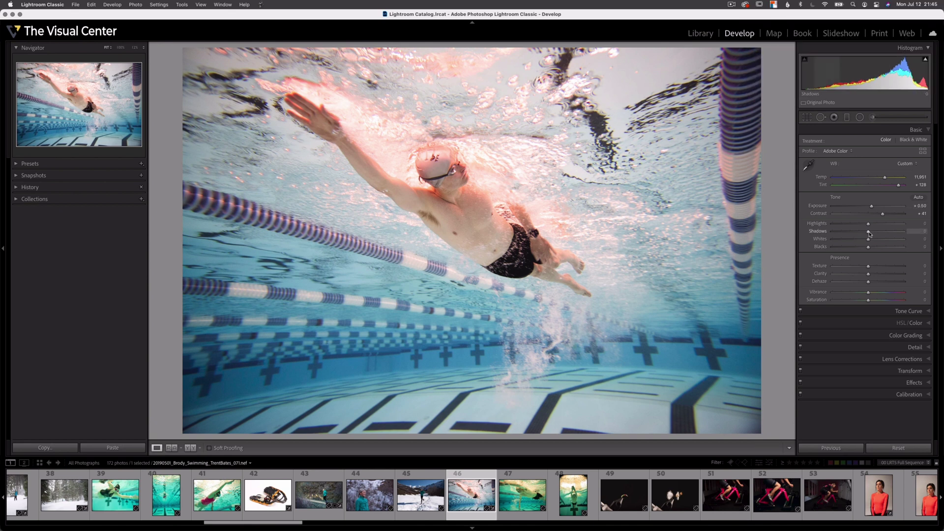
Step: Raise the photo's Shadows to +28
mouse_move(868, 233)
left_mouse_down()
mouse_move(832, 233)
mouse_move(893, 237)
mouse_move(870, 233)
left_mouse_up()
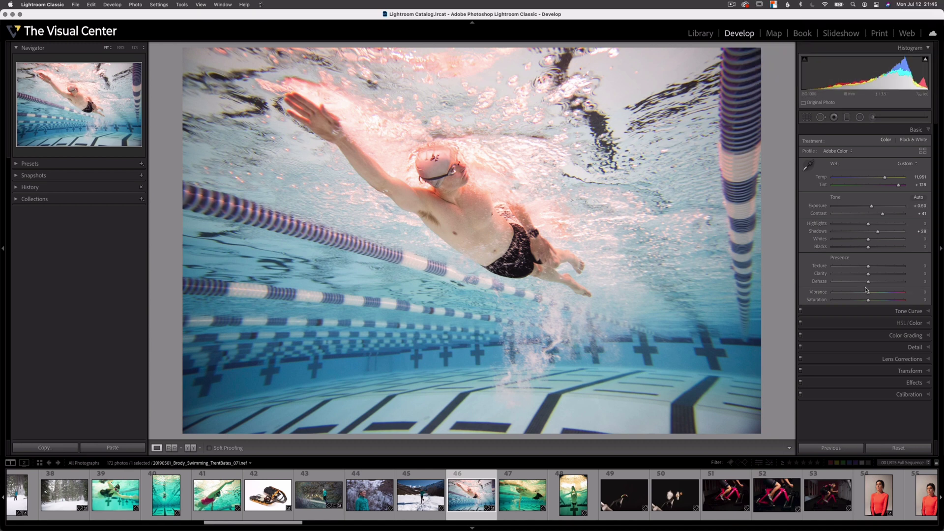
Step: Try Whites at +100 and +94 and a Blacks adjustment, and reset both to zero
left_click_drag(868, 241, 910, 243)
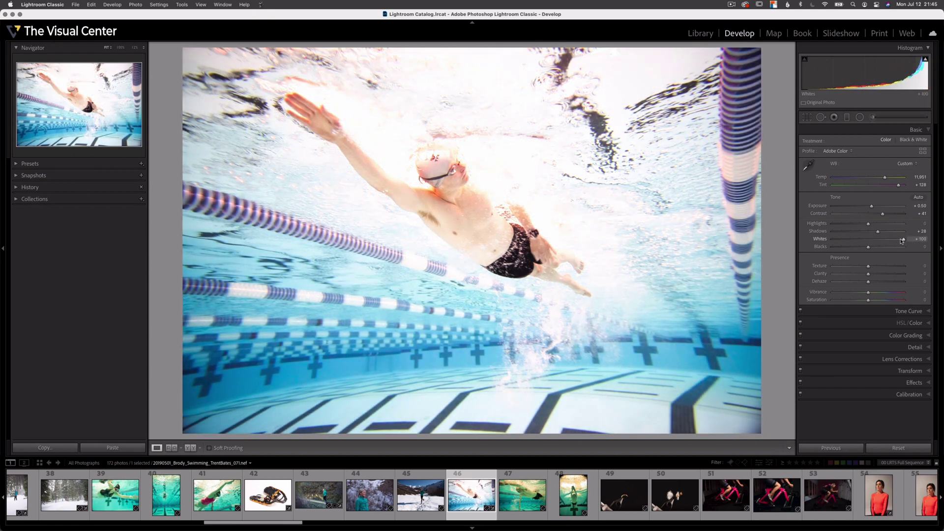
double_click(904, 239)
left_click_drag(868, 223, 902, 243)
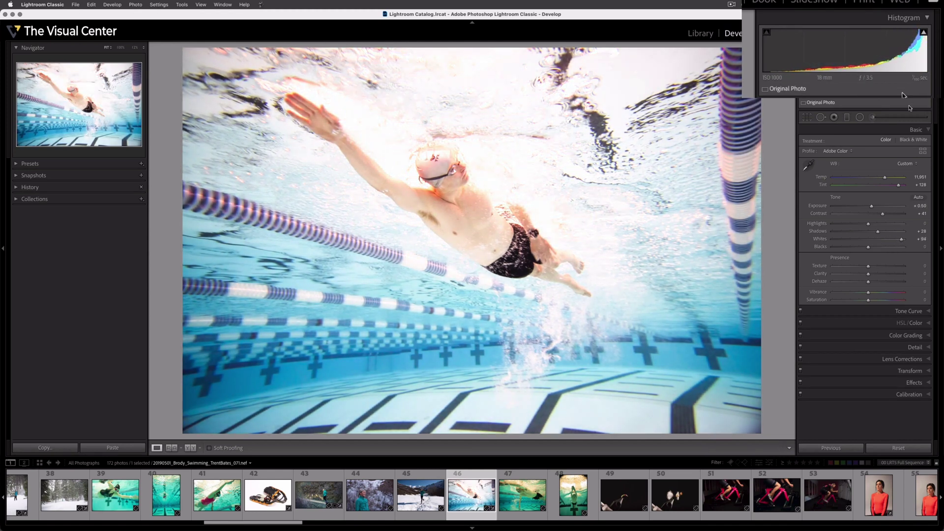
left_click_drag(901, 241, 868, 241)
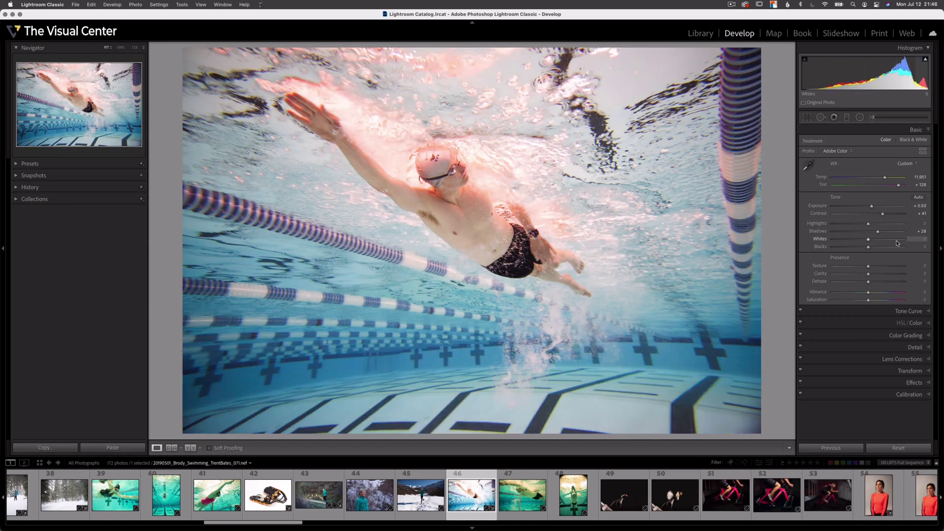
mouse_move(870, 249)
left_mouse_down()
mouse_move(824, 249)
mouse_move(926, 249)
mouse_move(846, 250)
mouse_move(868, 252)
left_mouse_up()
double_click(868, 249)
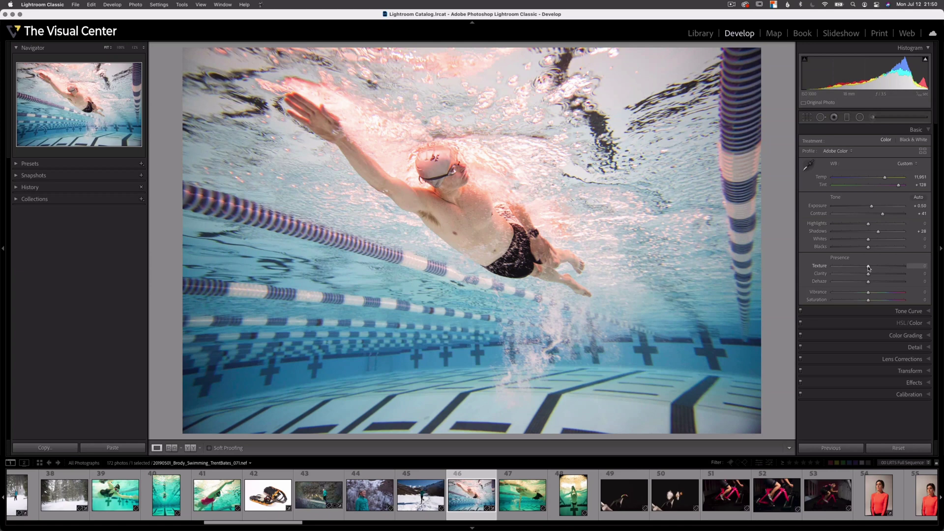
Step: Compare Texture at +100 and -100 on a close-up of the water surface, and reset Texture to zero
left_click_drag(872, 268, 882, 269)
left_click(556, 94)
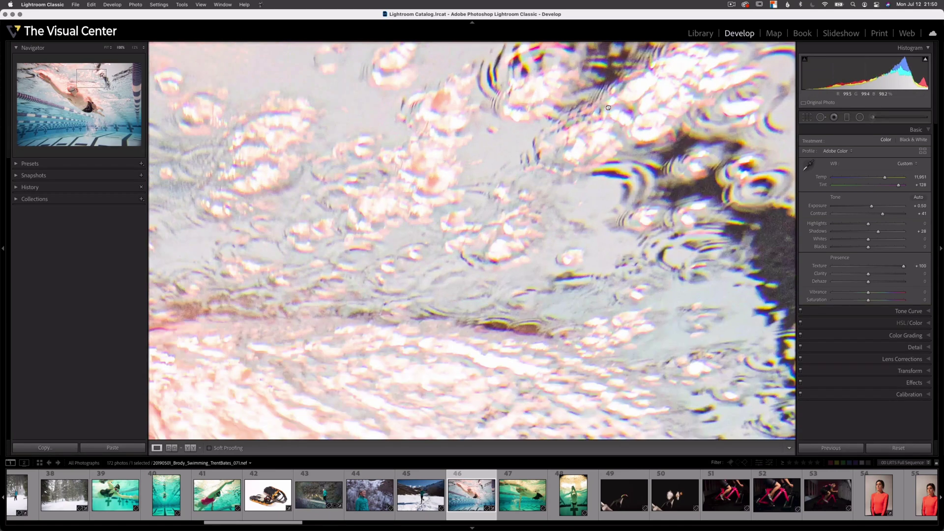
left_click_drag(610, 104, 569, 173)
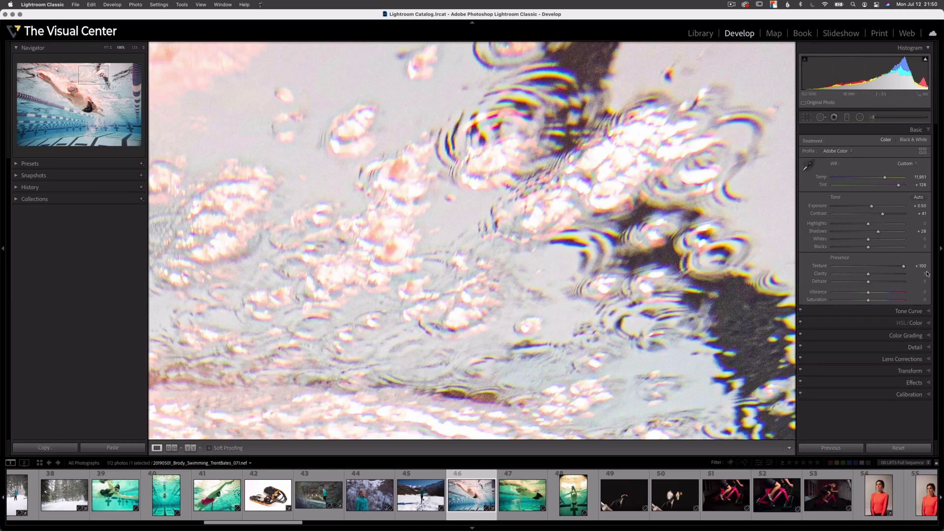
left_click_drag(868, 267, 895, 268)
left_click_drag(904, 269, 869, 268)
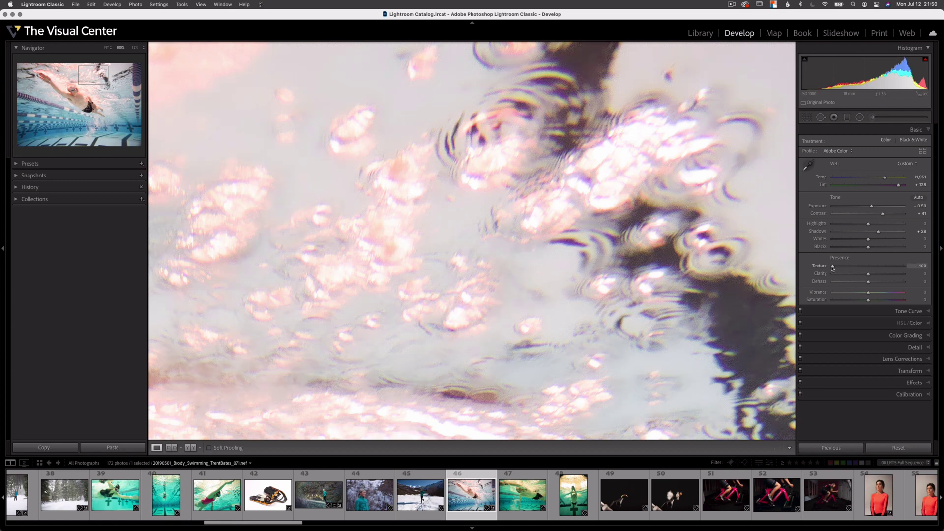
left_click(512, 209)
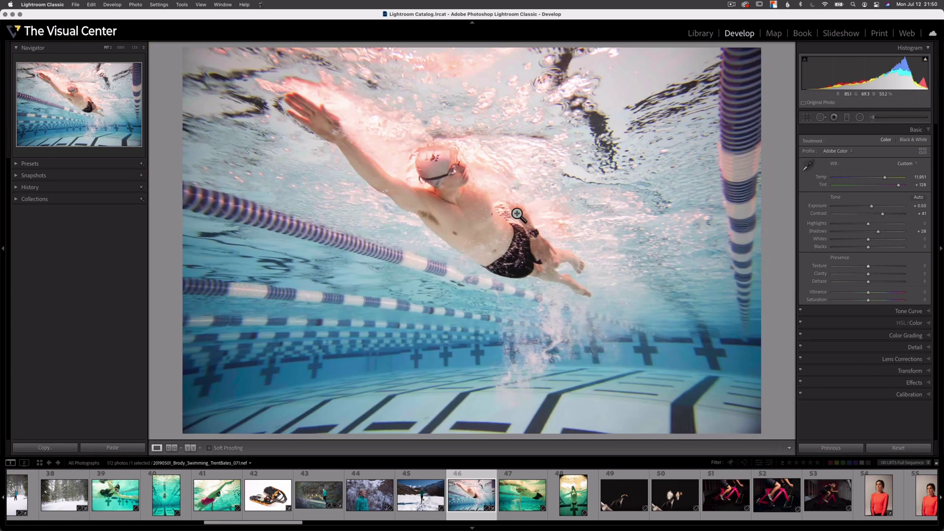
double_click(904, 267)
Step: Try Clarity at +100 and Dehaze at -100 on the whole photo, and reset both to zero
left_click_drag(868, 276, 908, 279)
key("super+z")
left_click_drag(870, 276, 909, 278)
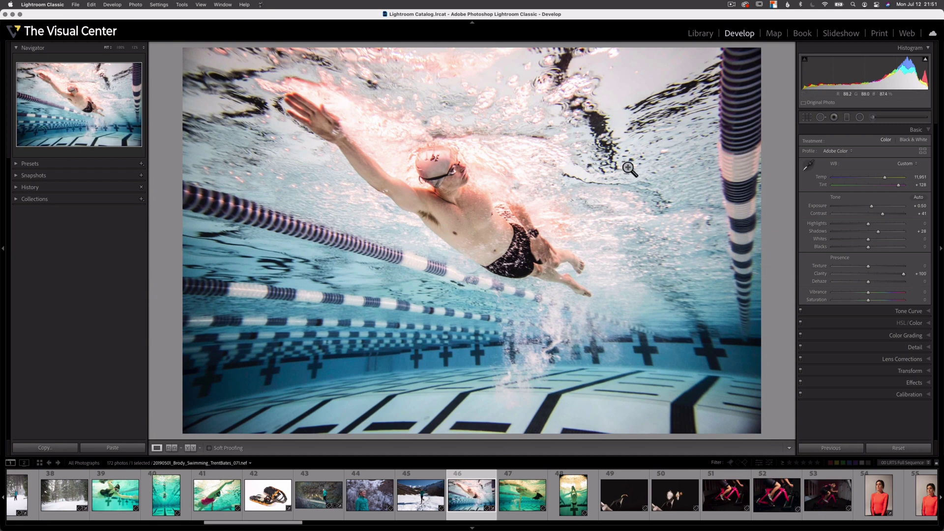
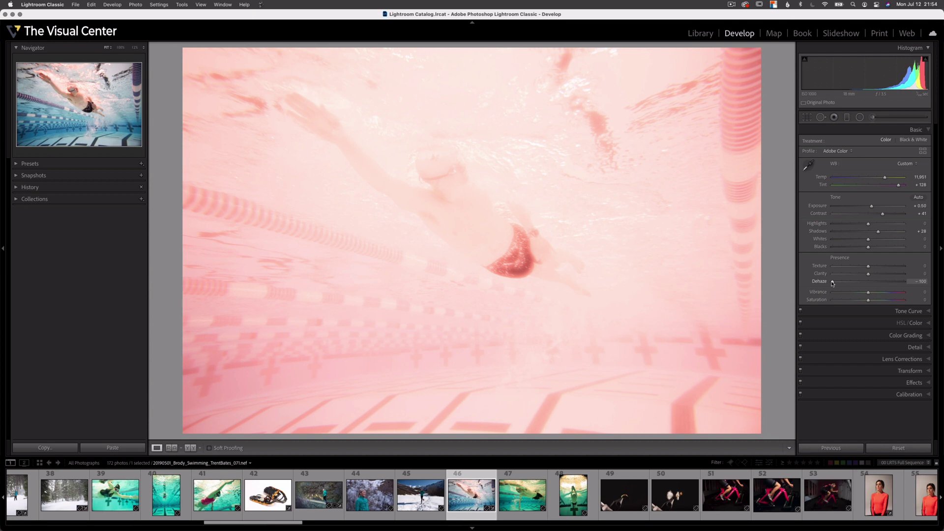
double_click(834, 284)
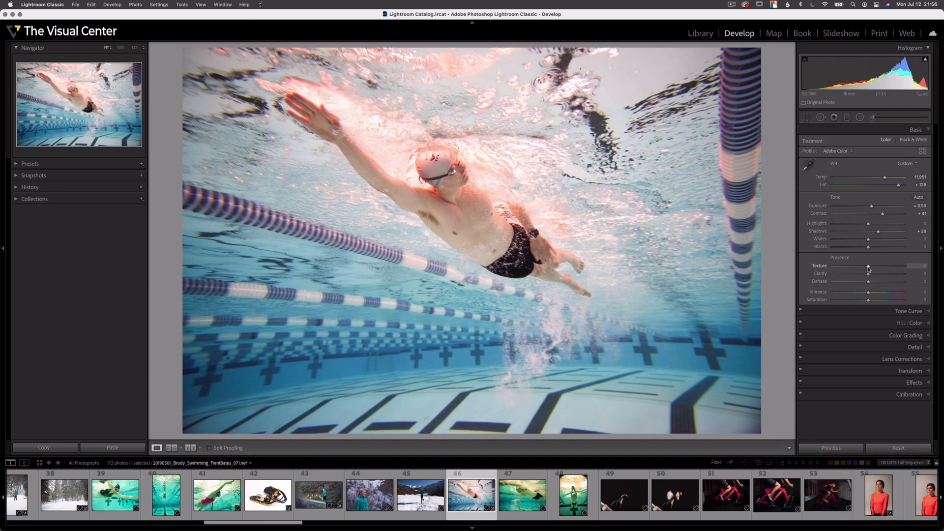
Step: Set Texture to +41 and Clarity to +6, leaving Dehaze at zero
mouse_move(869, 269)
left_mouse_down()
mouse_move(900, 268)
mouse_move(832, 270)
mouse_move(869, 270)
left_mouse_up()
mouse_move(869, 278)
left_mouse_down()
mouse_move(881, 282)
mouse_move(835, 282)
mouse_move(871, 283)
left_mouse_up()
double_click(870, 282)
mouse_move(869, 268)
left_mouse_down()
mouse_move(883, 268)
mouse_move(870, 276)
left_mouse_up()
Step: Try Vibrance at +93 and Saturation at +100 one after the other, resetting each to zero
left_click_drag(869, 294, 902, 295)
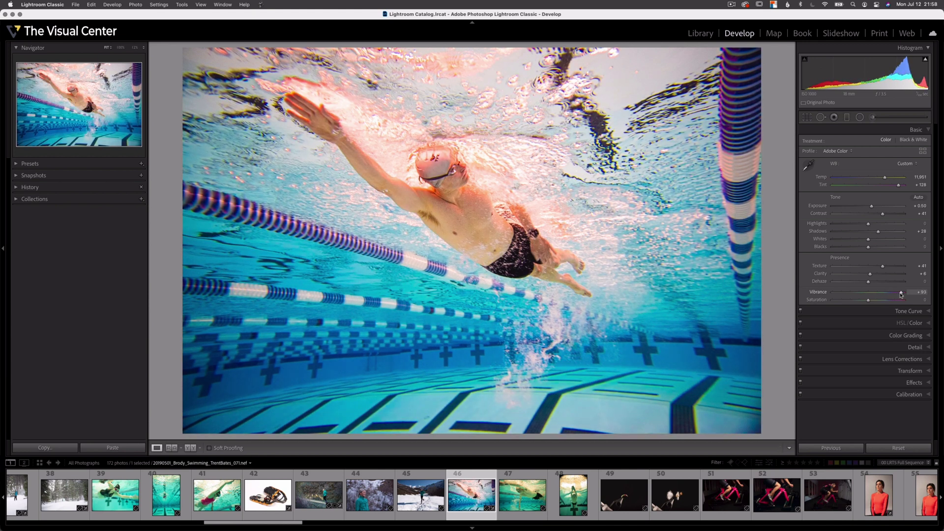
double_click(901, 294)
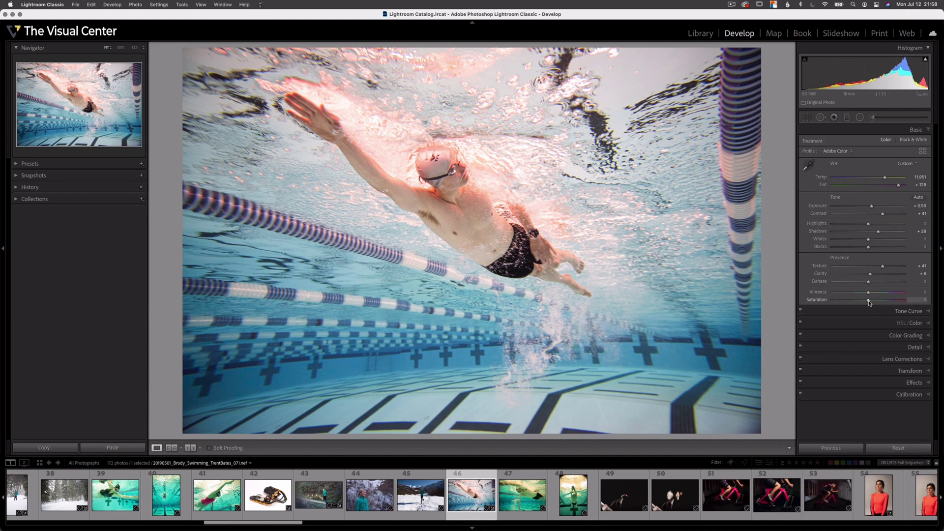
left_click_drag(869, 302, 904, 302)
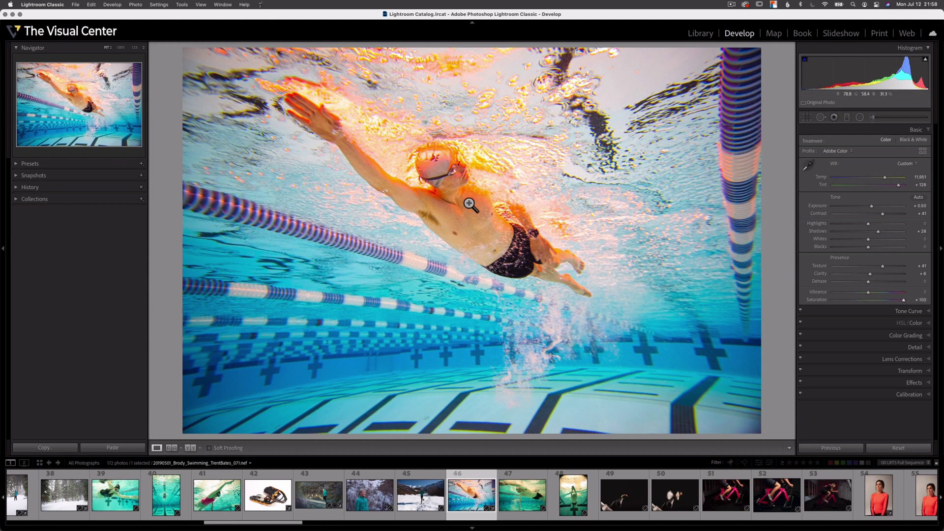
double_click(904, 300)
Step: Raise Vibrance to +100 and ease it back to +56
left_click_drag(869, 294, 904, 293)
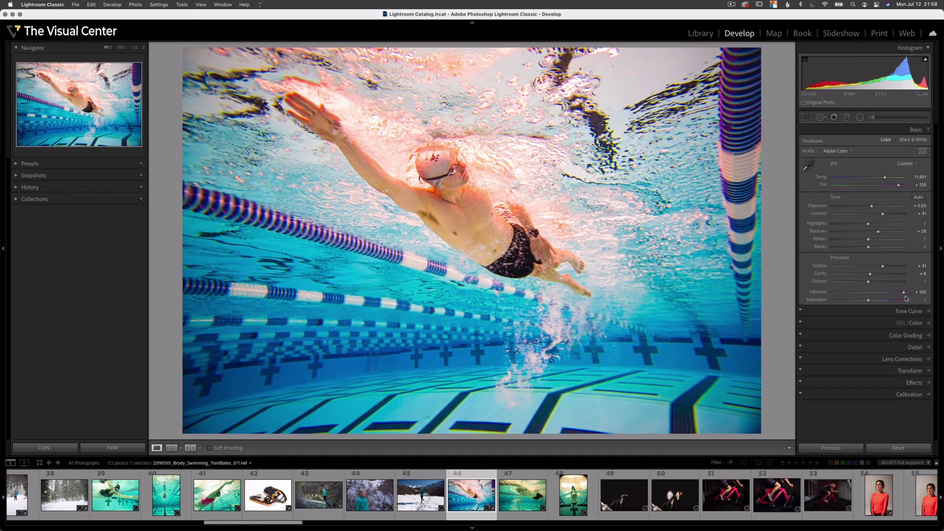
left_click_drag(904, 293, 888, 295)
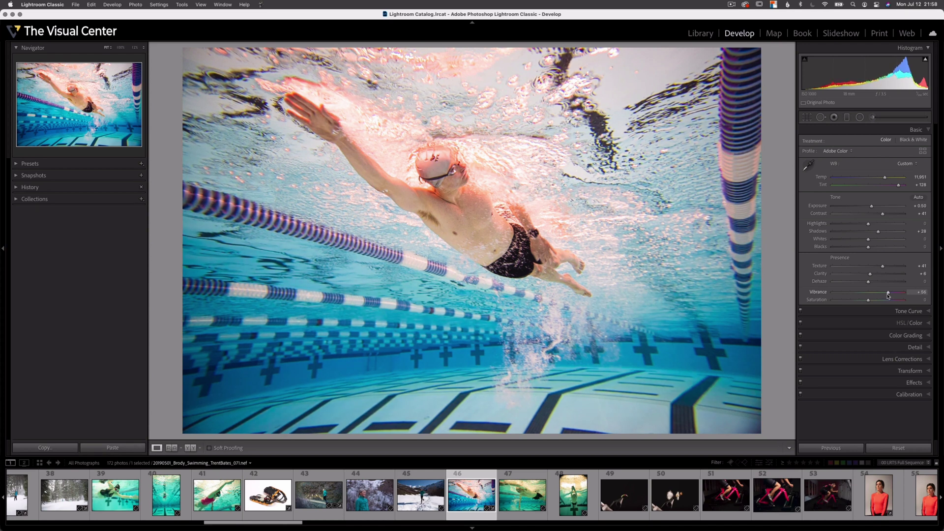